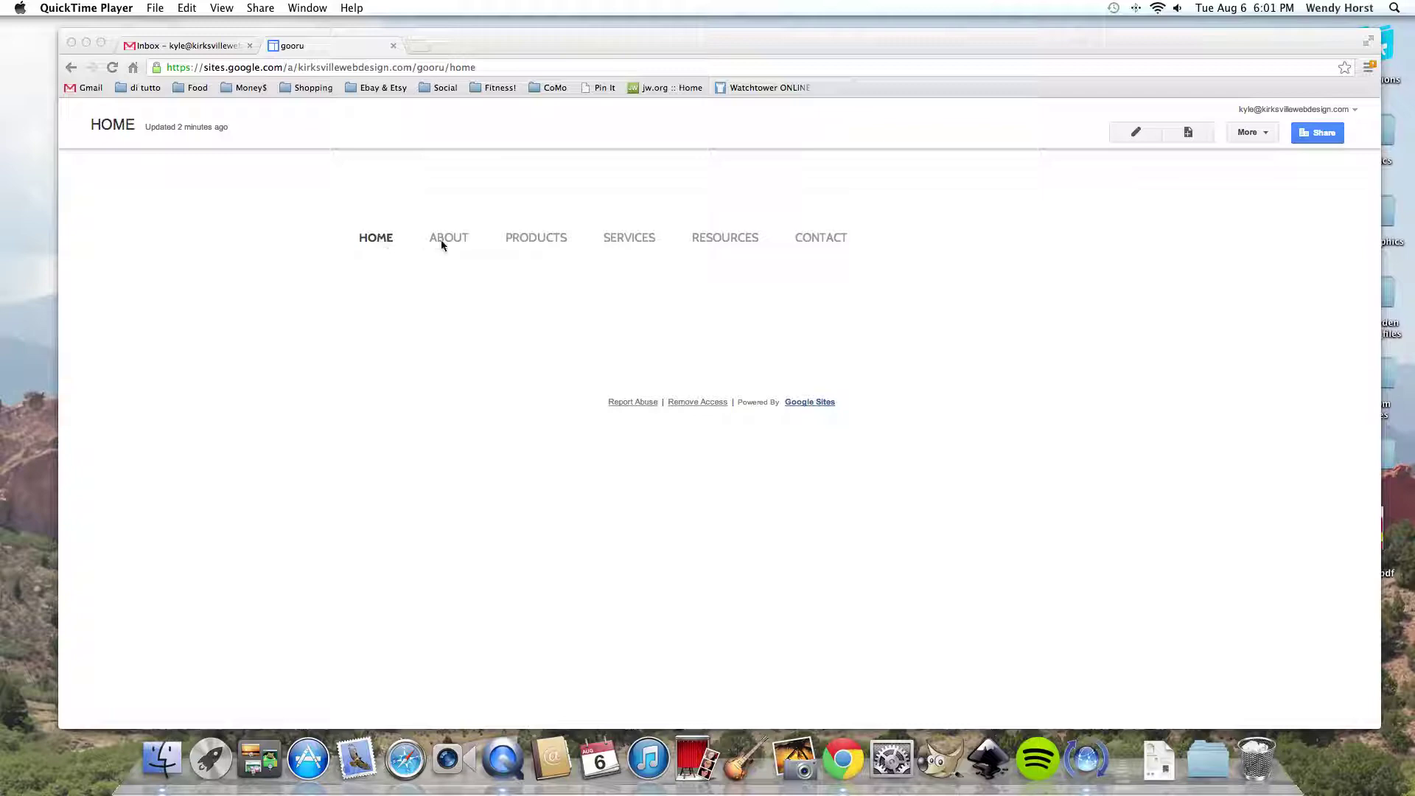
# Enter site layout editing and open Configure navigation for the horizontal link bar.
pyautogui.click(749, 269)
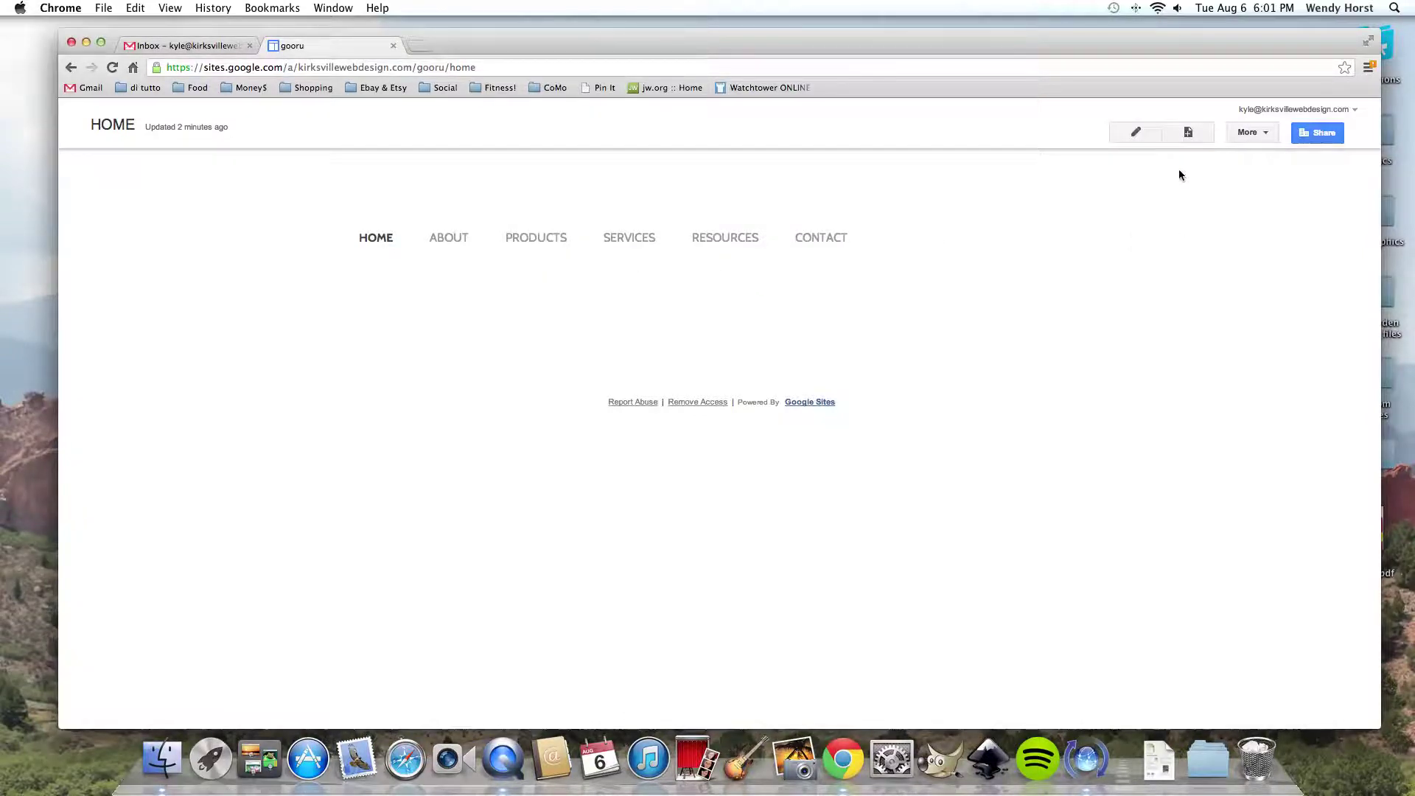
pyautogui.click(1234, 134)
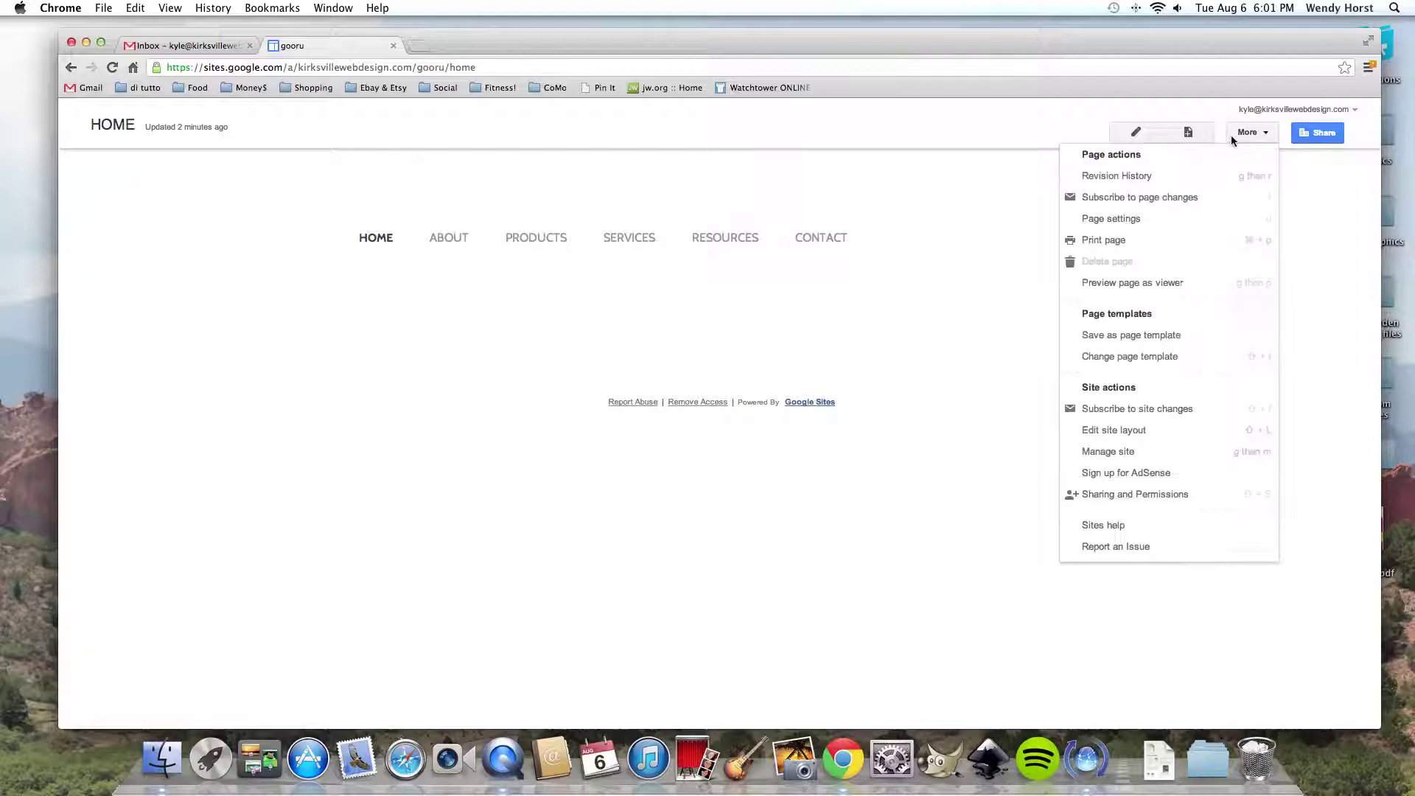
pyautogui.click(1144, 433)
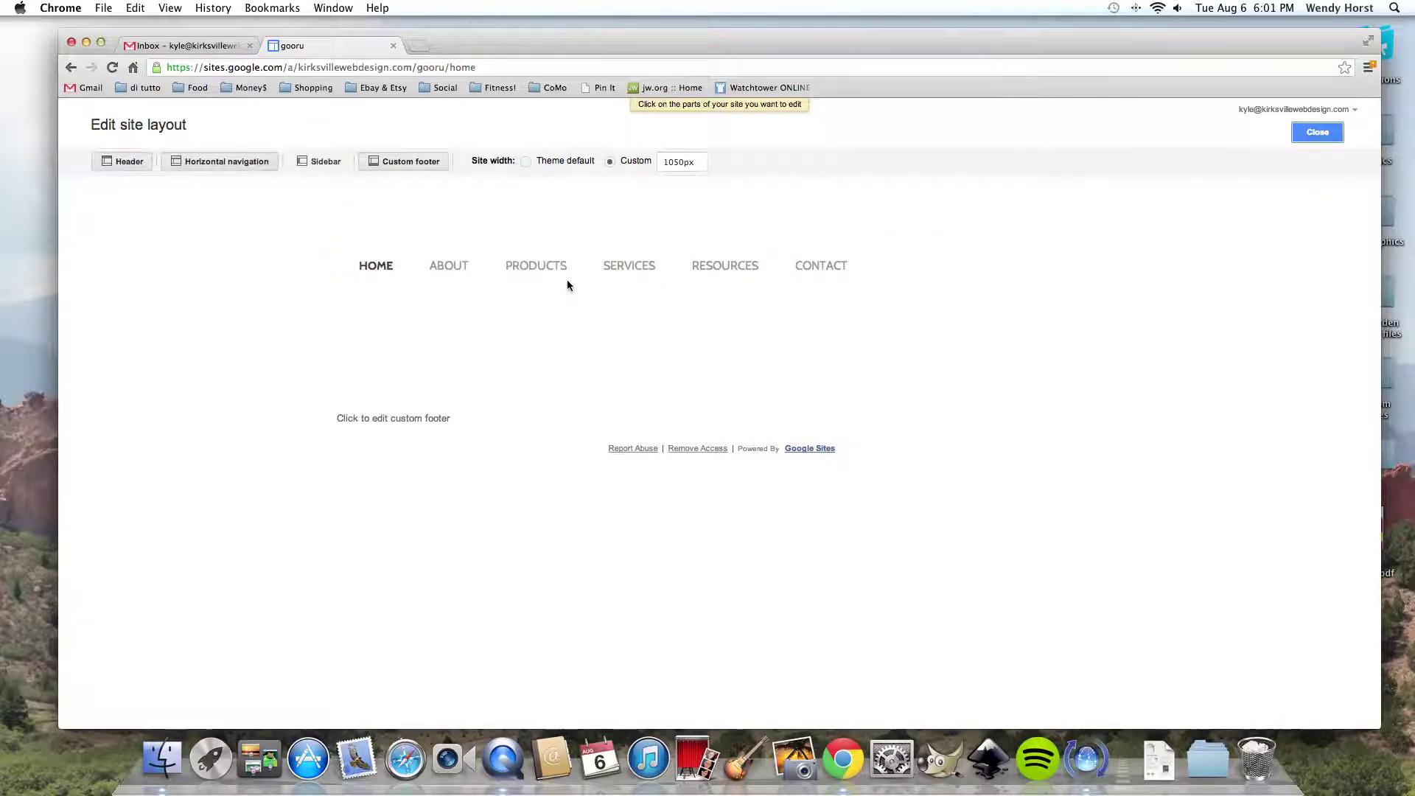
pyautogui.click(718, 269)
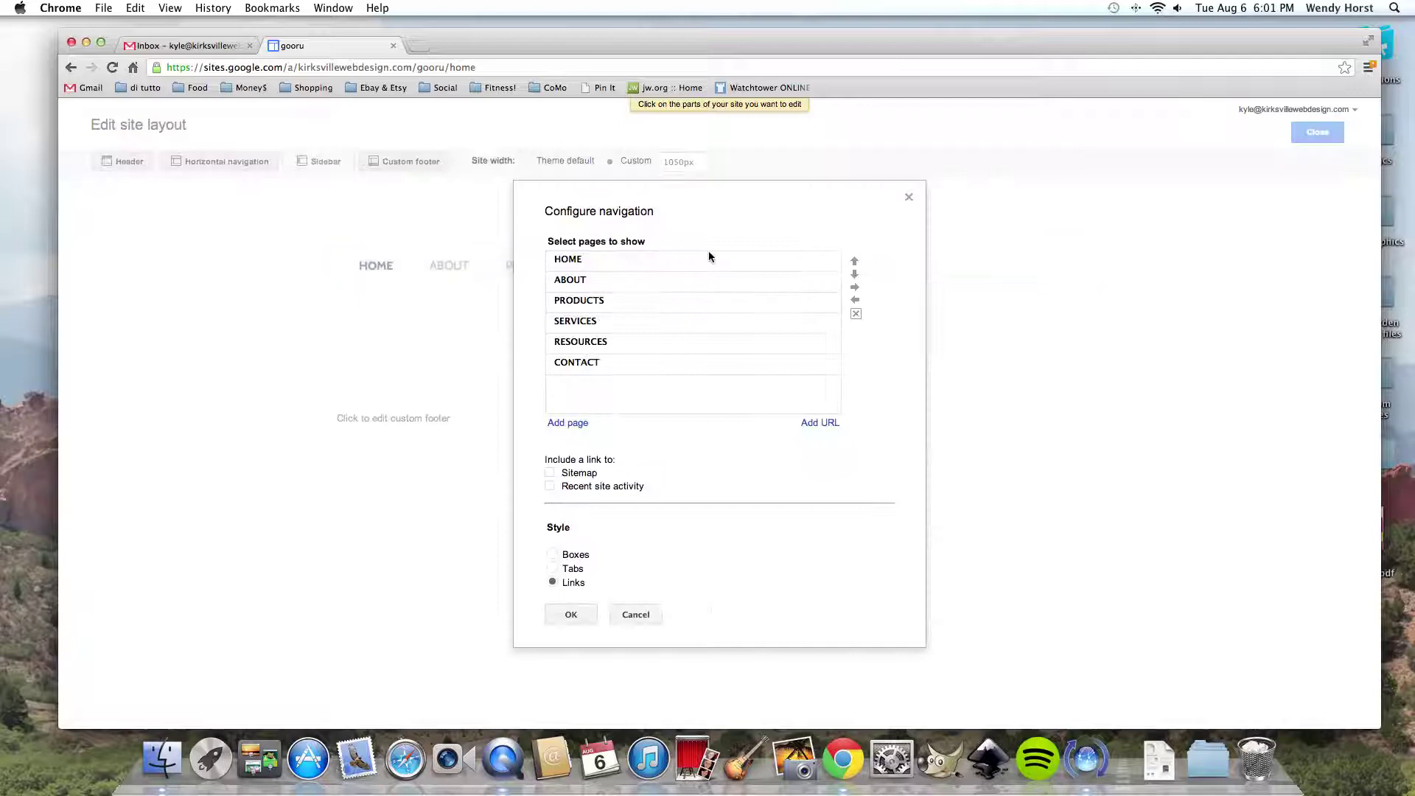
# Select HOME, ABOUT and PRODUCTS in the pages list, then cancel the navigation dialog unchanged.
pyautogui.click(573, 260)
pyautogui.click(573, 280)
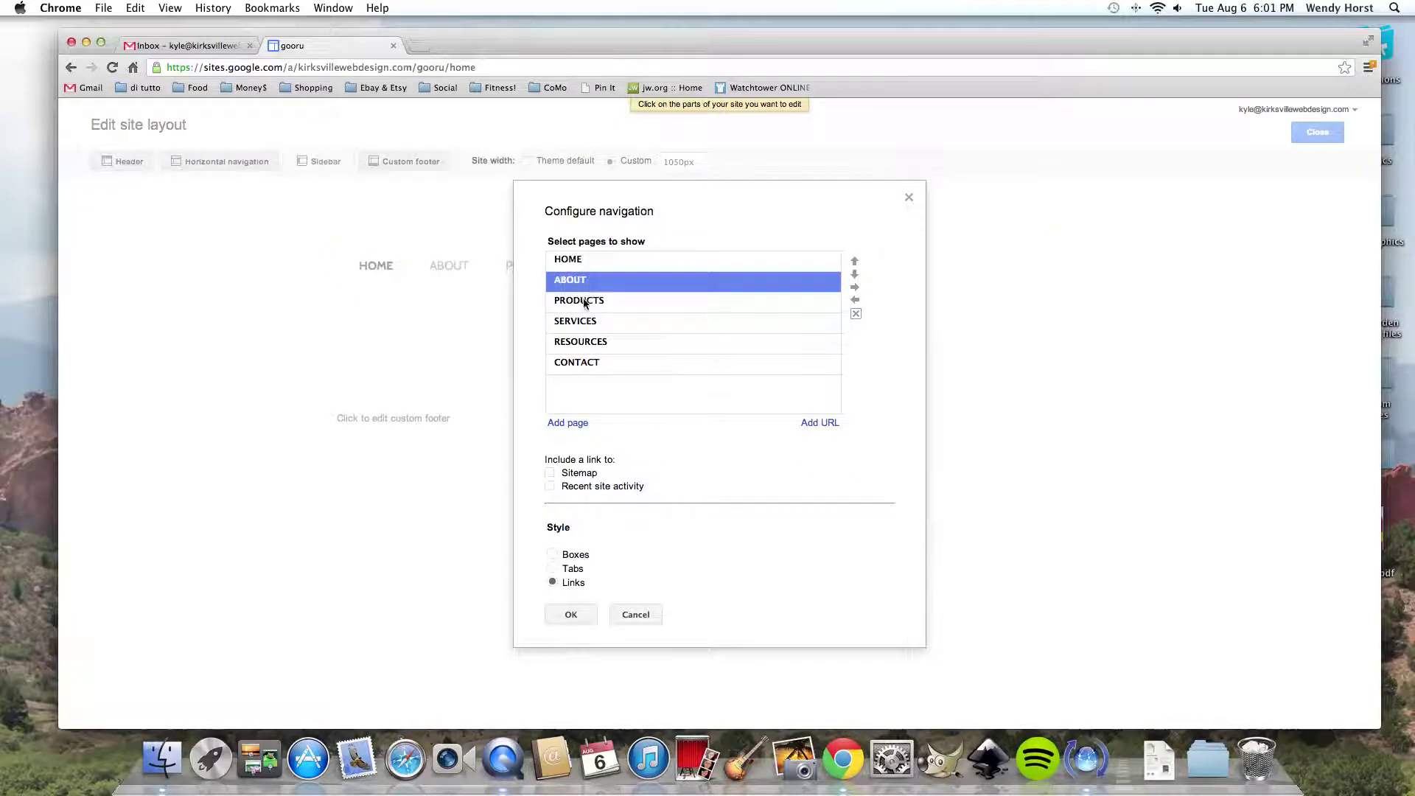
pyautogui.click(578, 302)
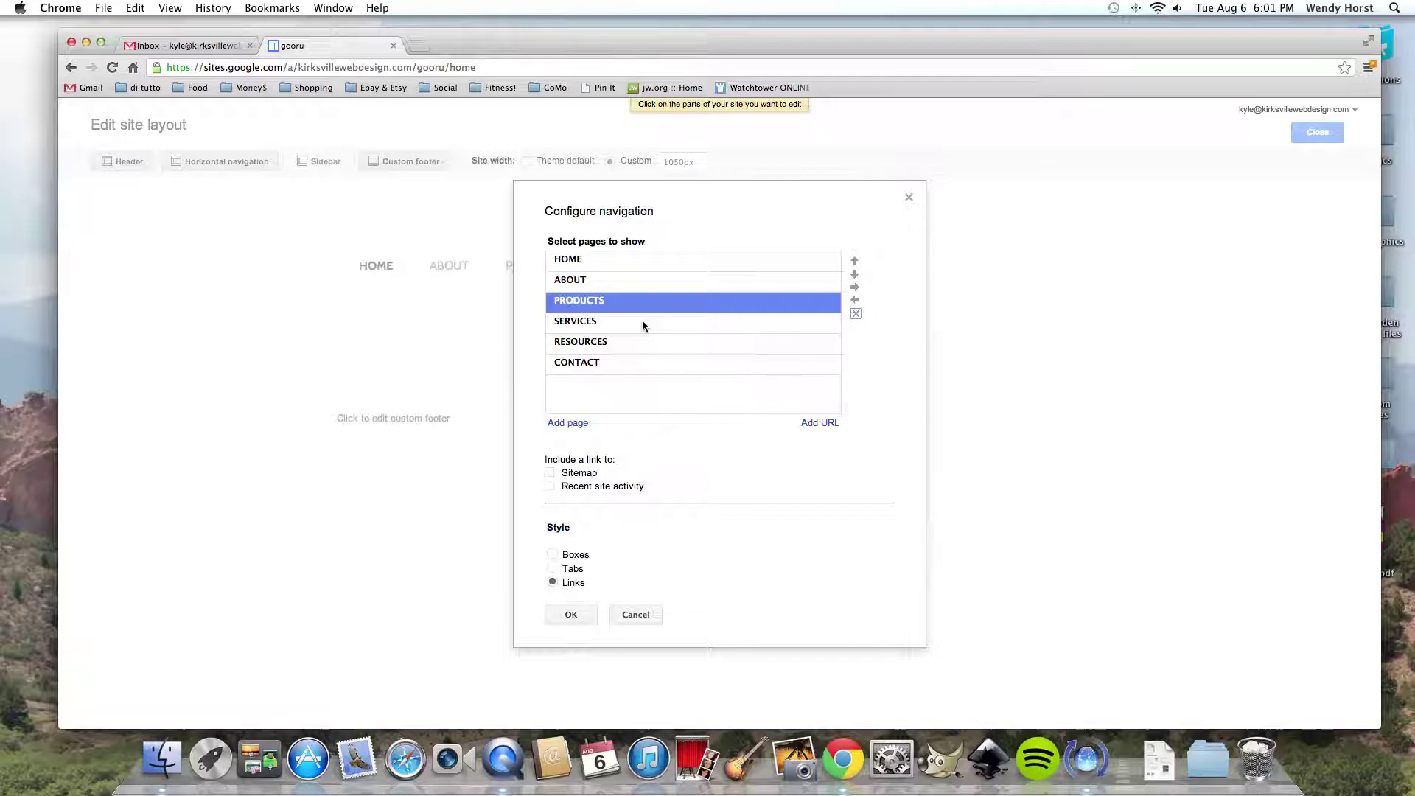
pyautogui.click(646, 621)
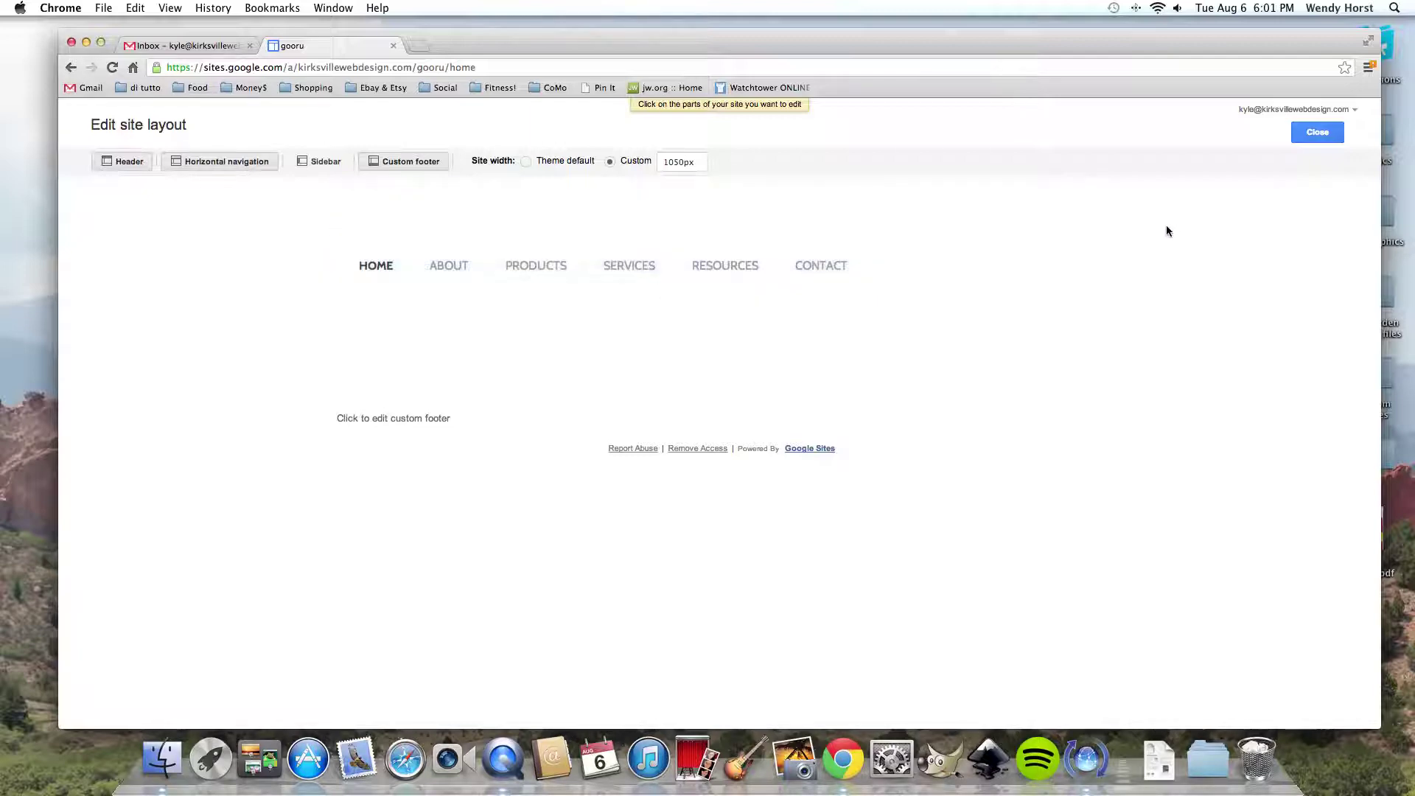
pyautogui.click(1223, 221)
# Leave layout editing and open Manage site's Themes, Colors, and Fonts for Horizontal navigation.
pyautogui.click(1317, 133)
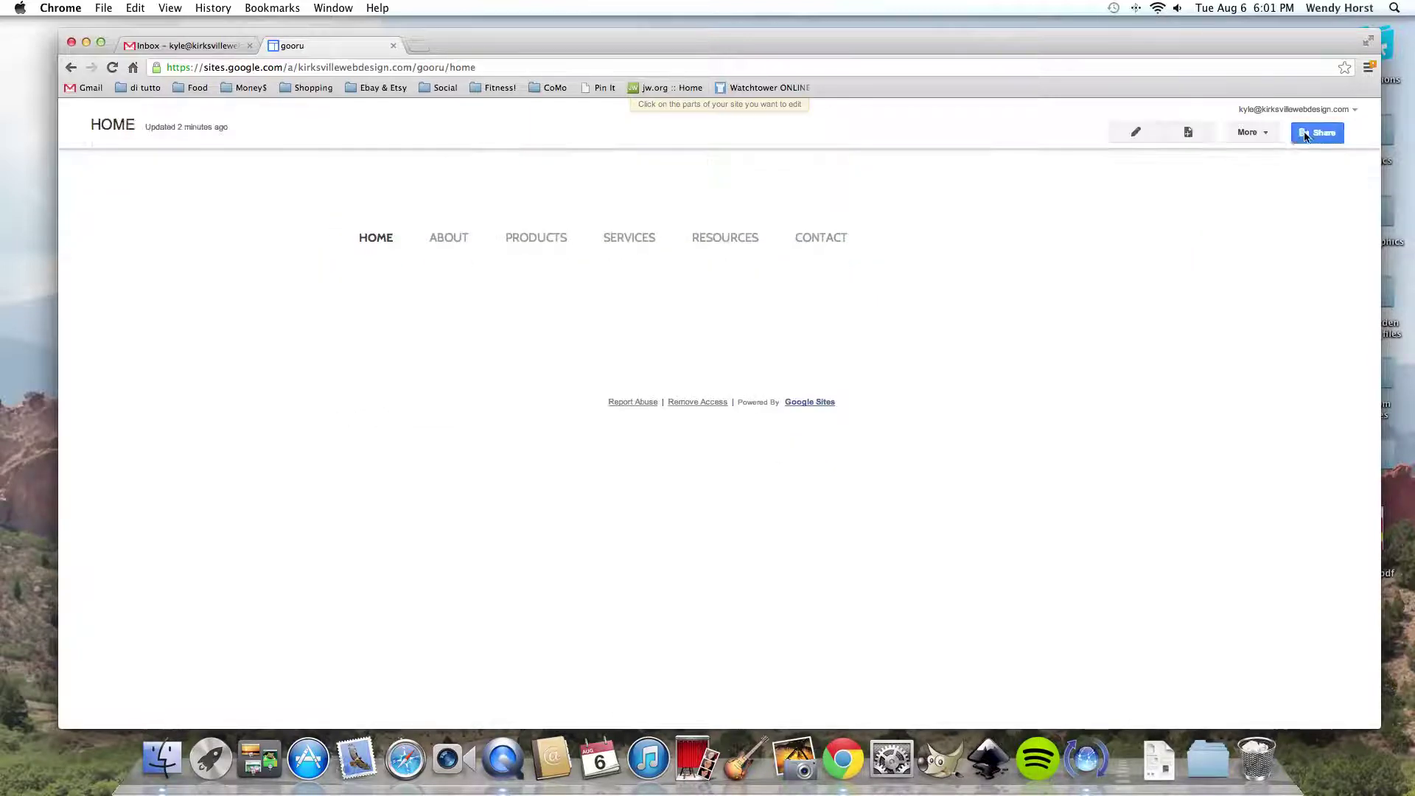
pyautogui.click(1249, 132)
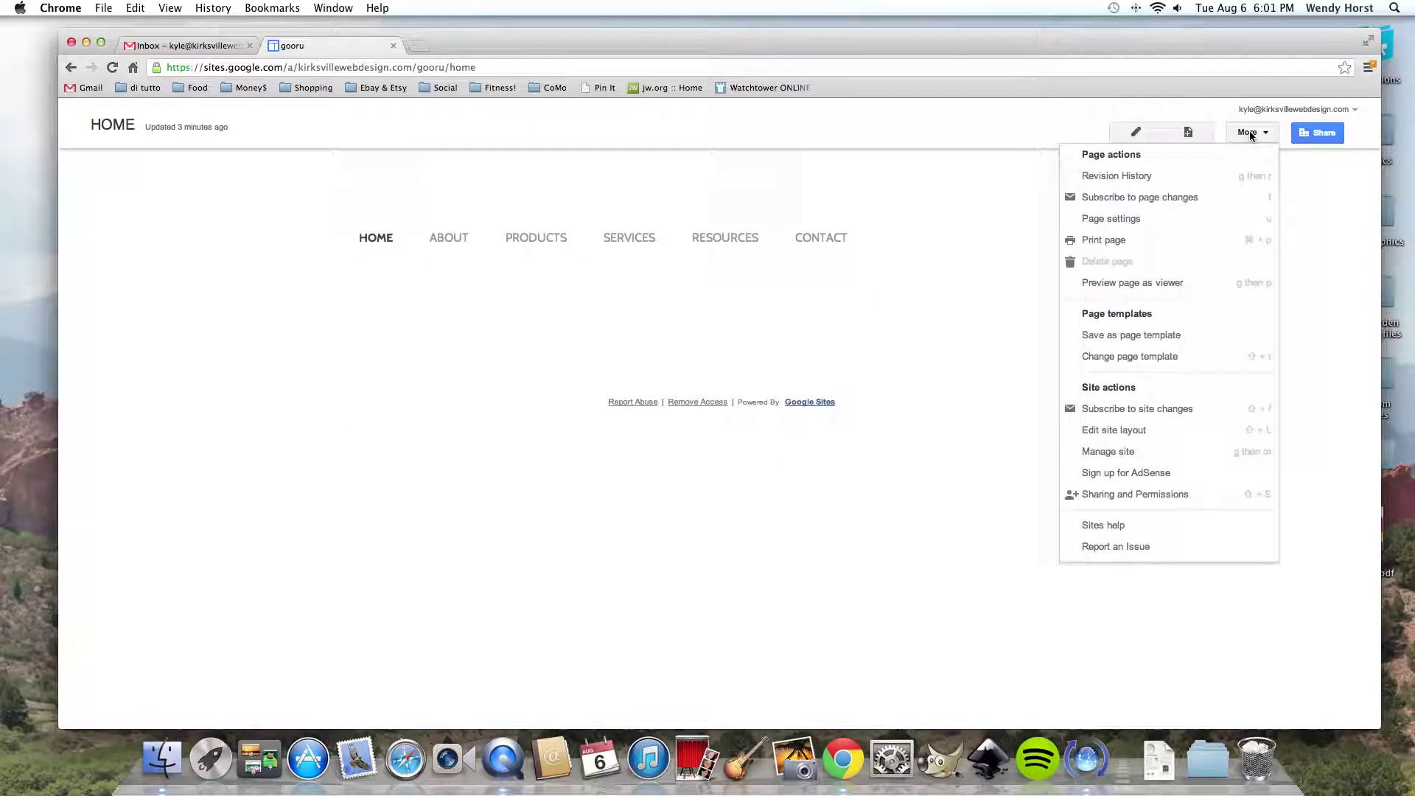
pyautogui.click(1141, 456)
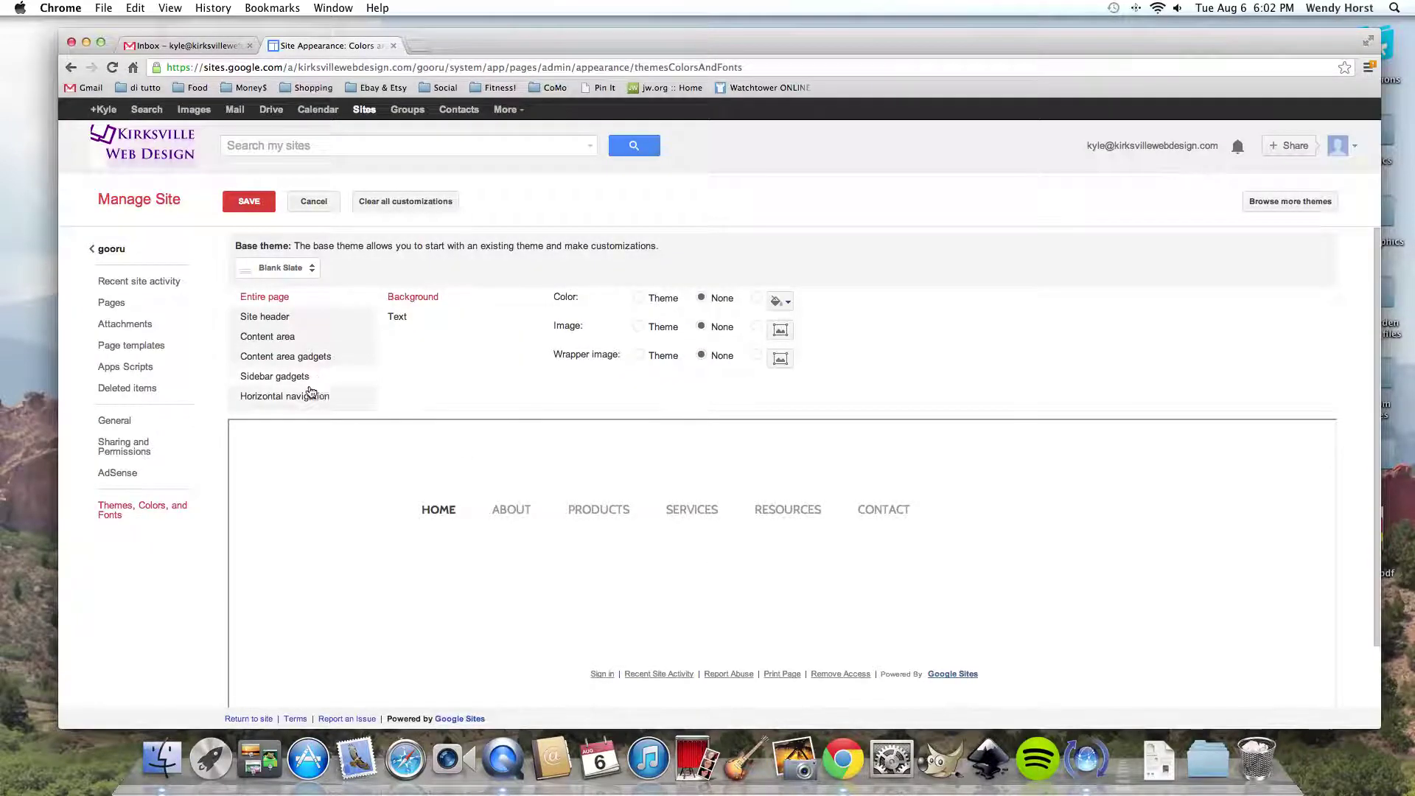
pyautogui.click(272, 399)
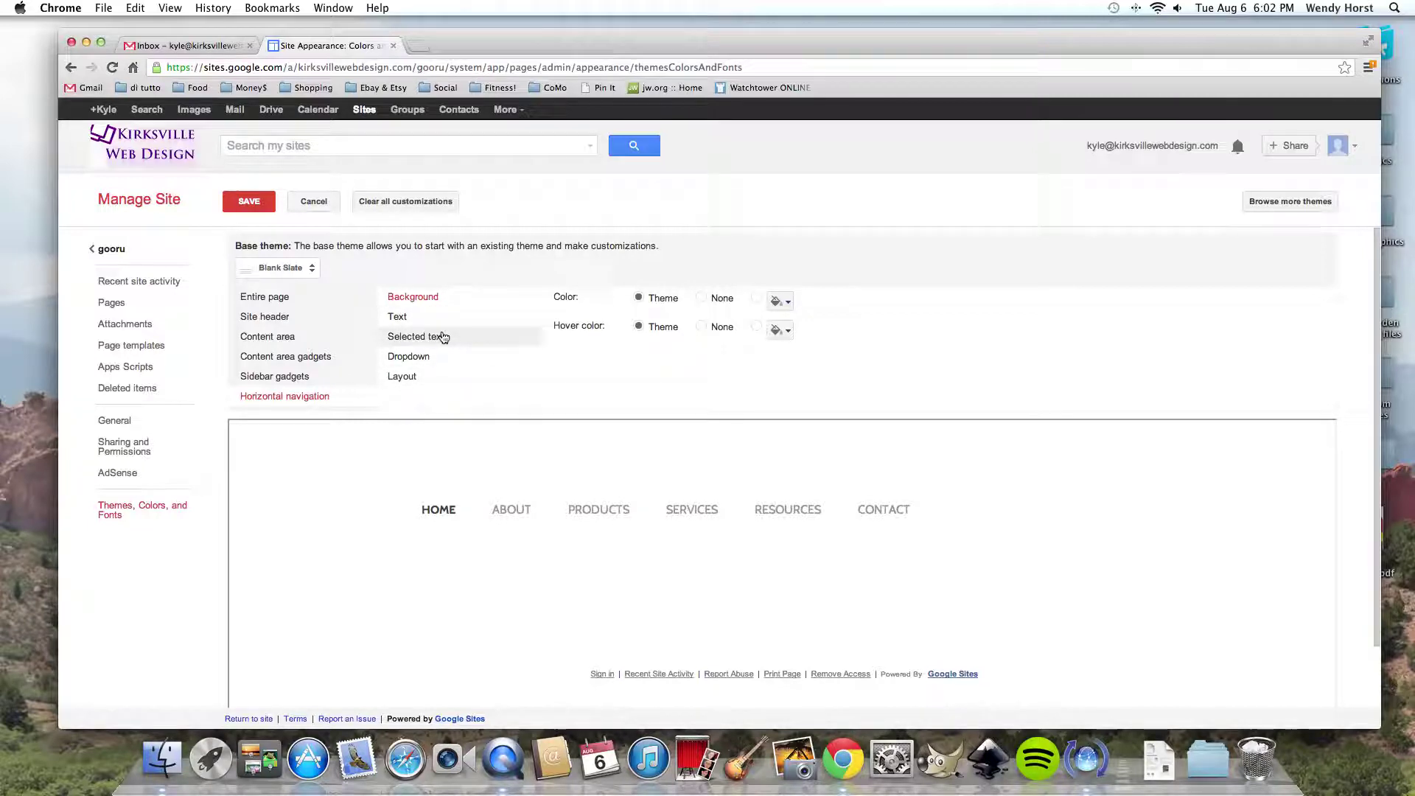
# Show the Layout settings and change navigation alignment to center, then to right.
pyautogui.click(402, 377)
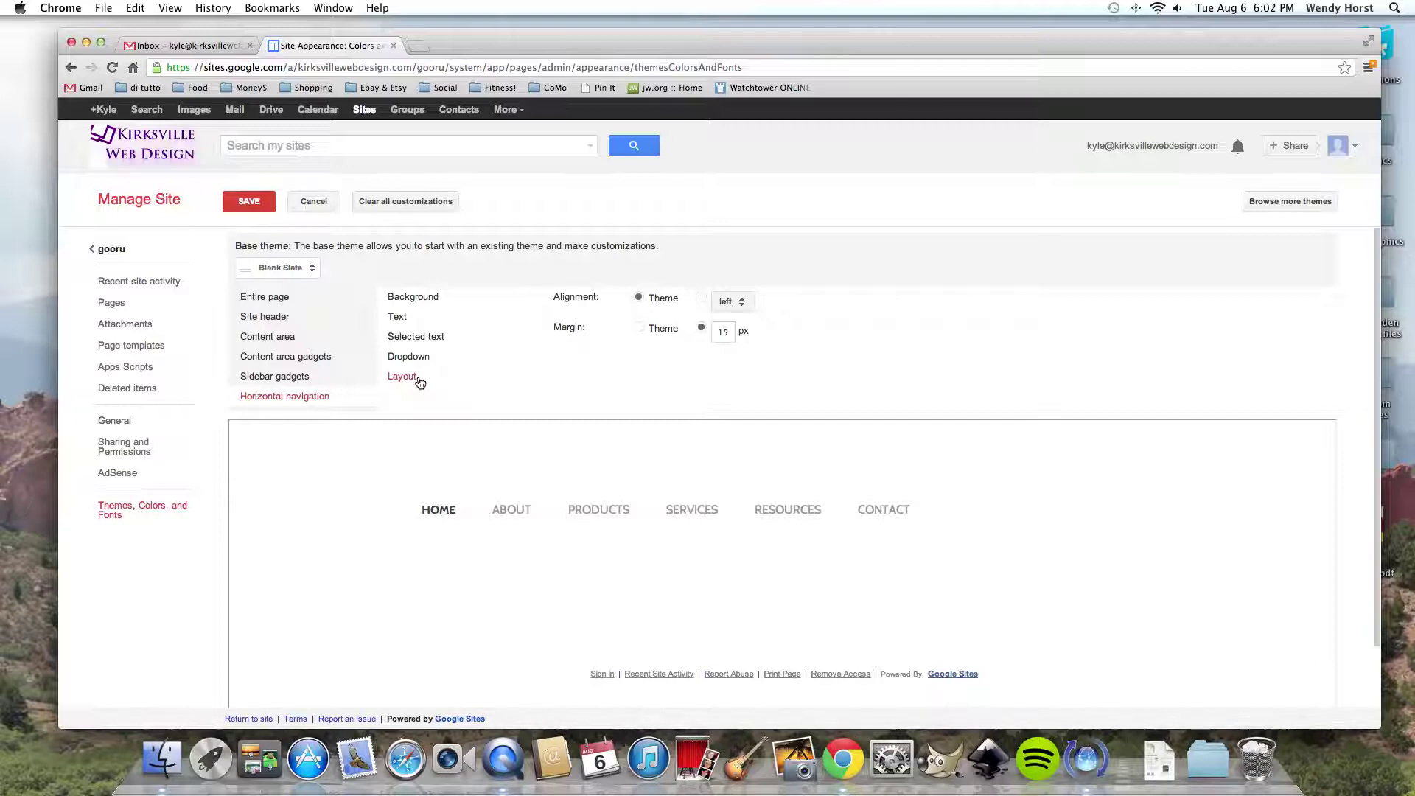
pyautogui.click(738, 303)
pyautogui.click(741, 319)
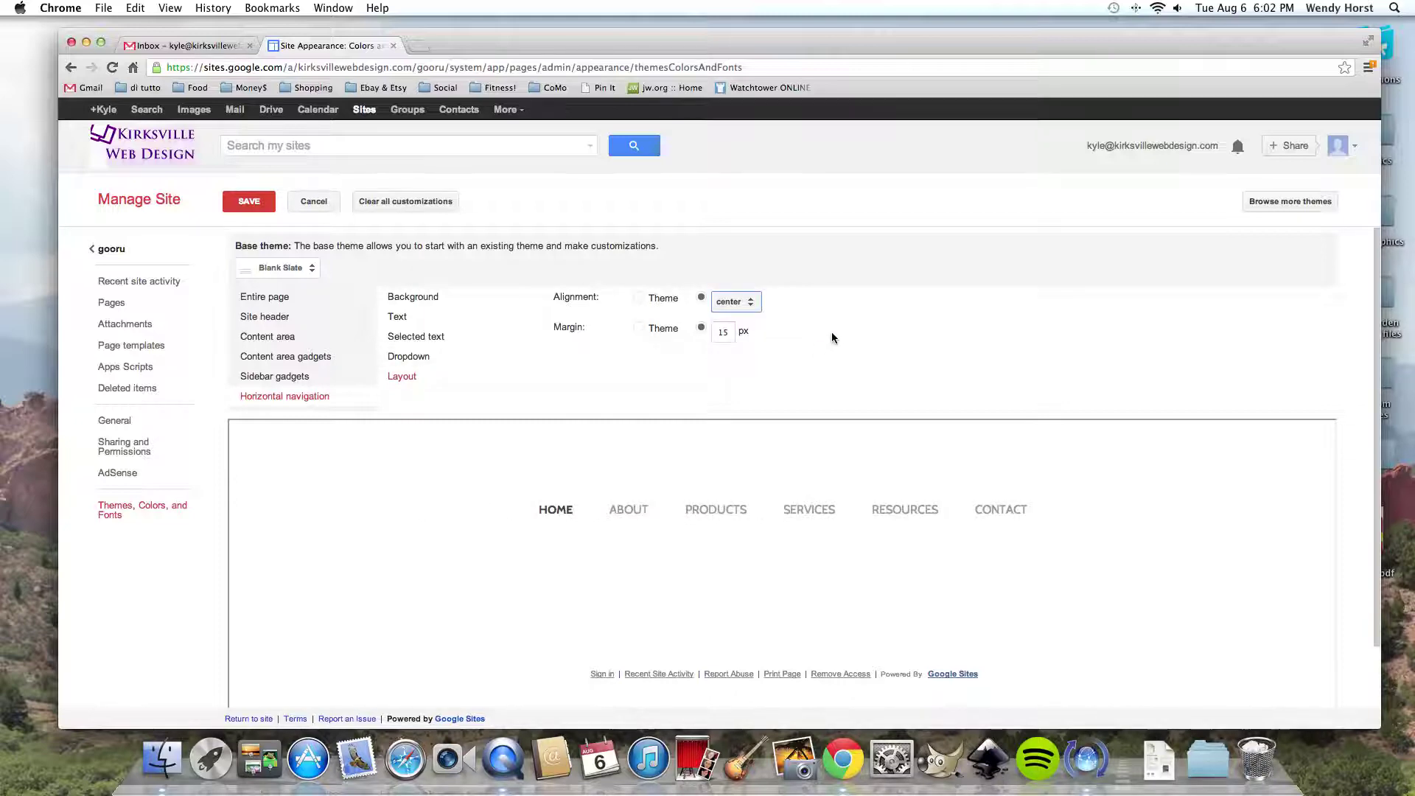
pyautogui.click(735, 301)
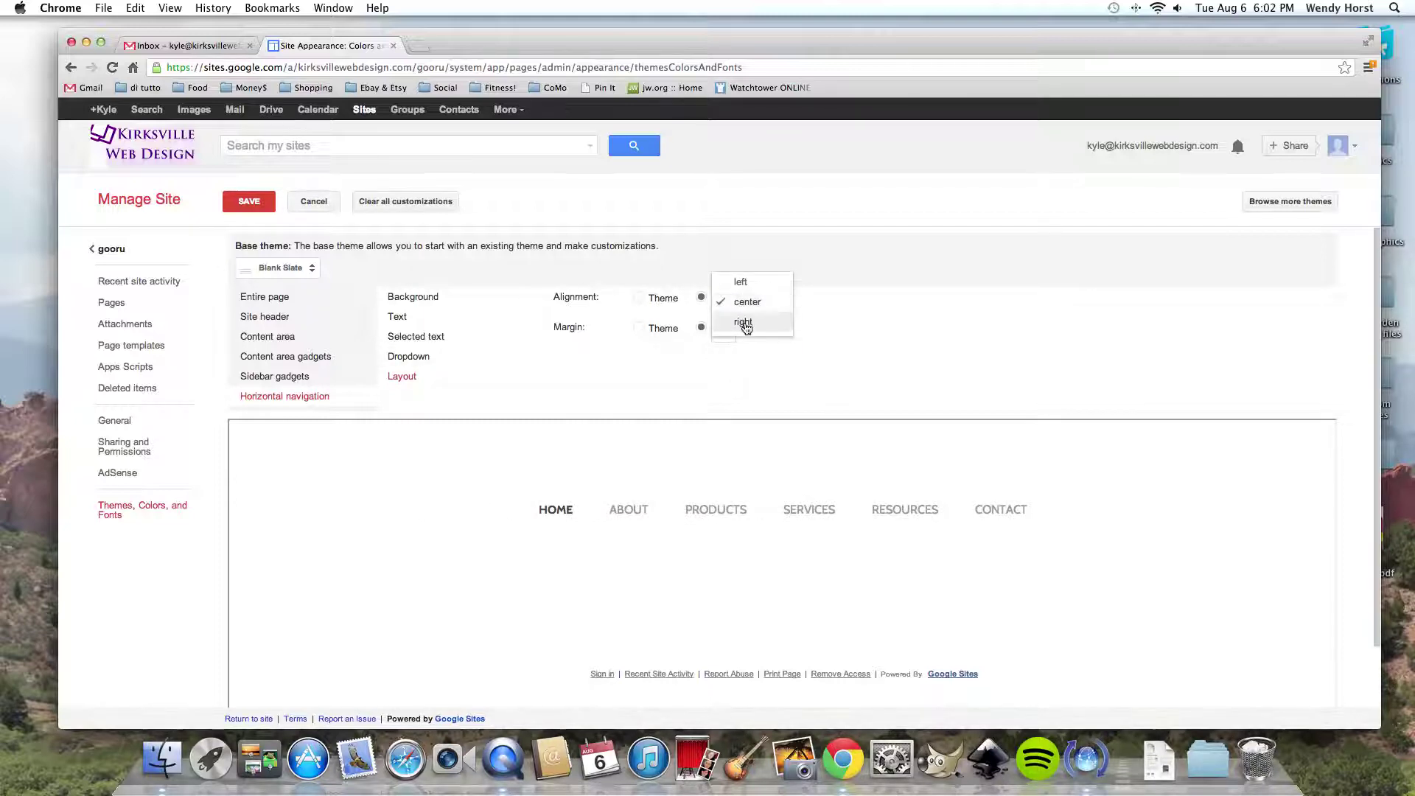
pyautogui.click(741, 320)
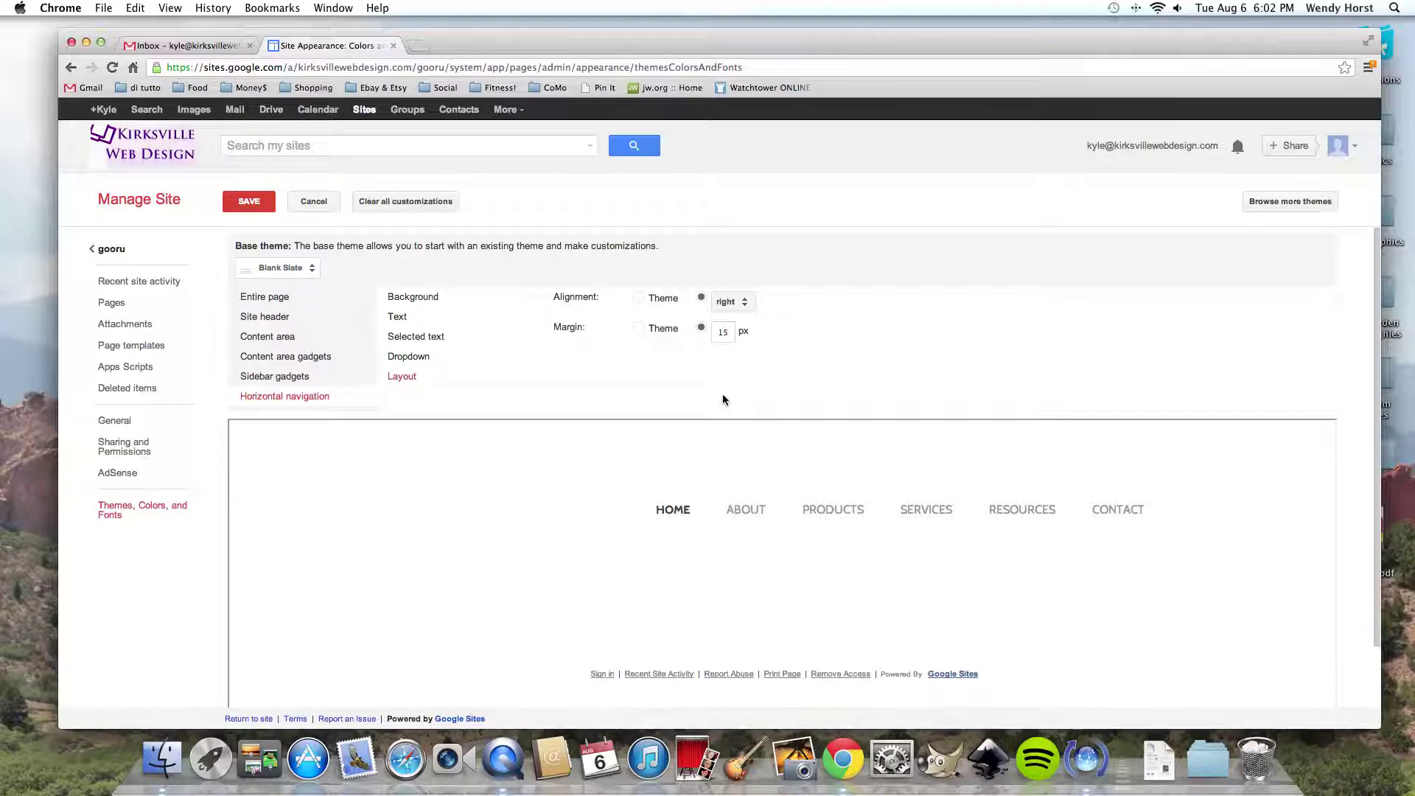
# Left-align the navigation links, clear the 15 px margin and reselect the custom Margin option.
pyautogui.click(734, 302)
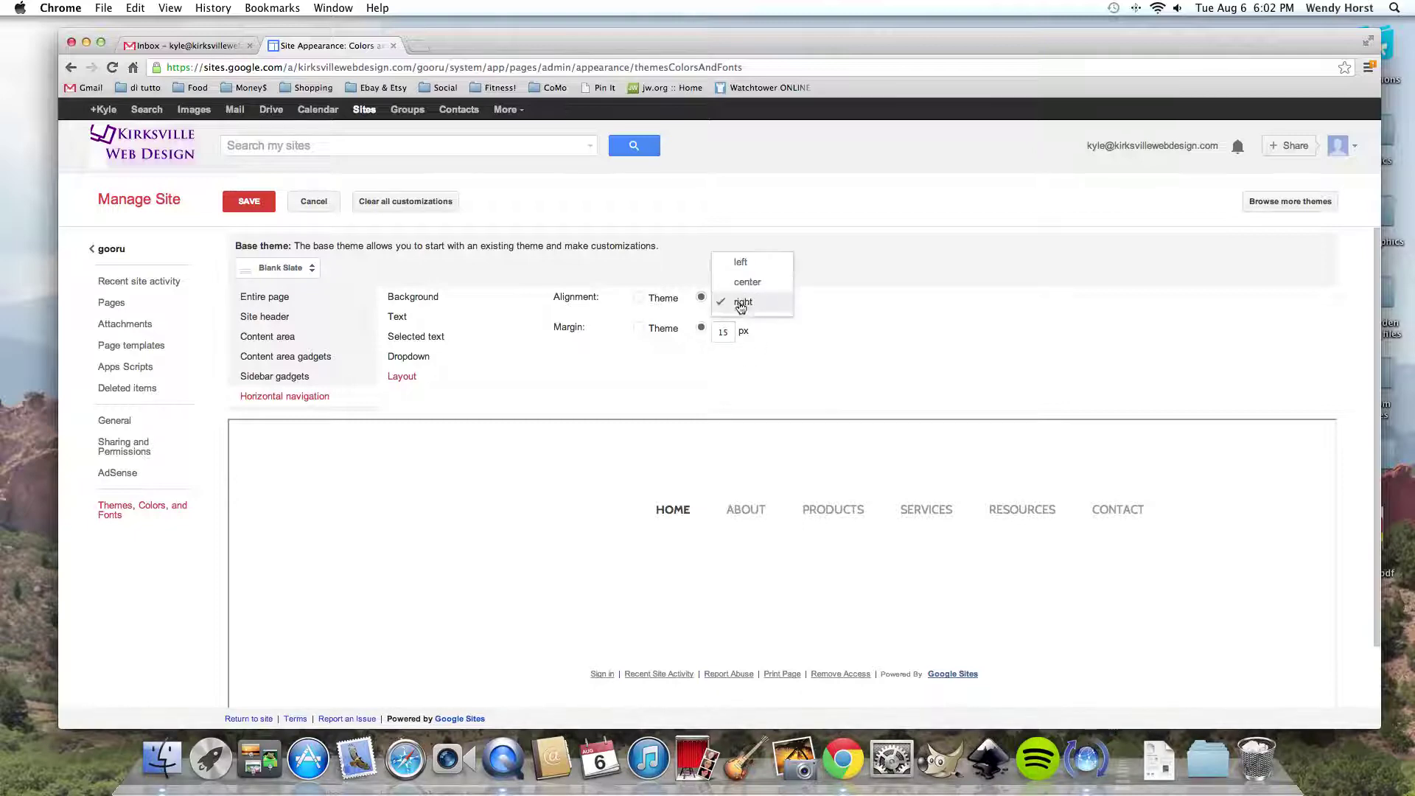
pyautogui.click(752, 267)
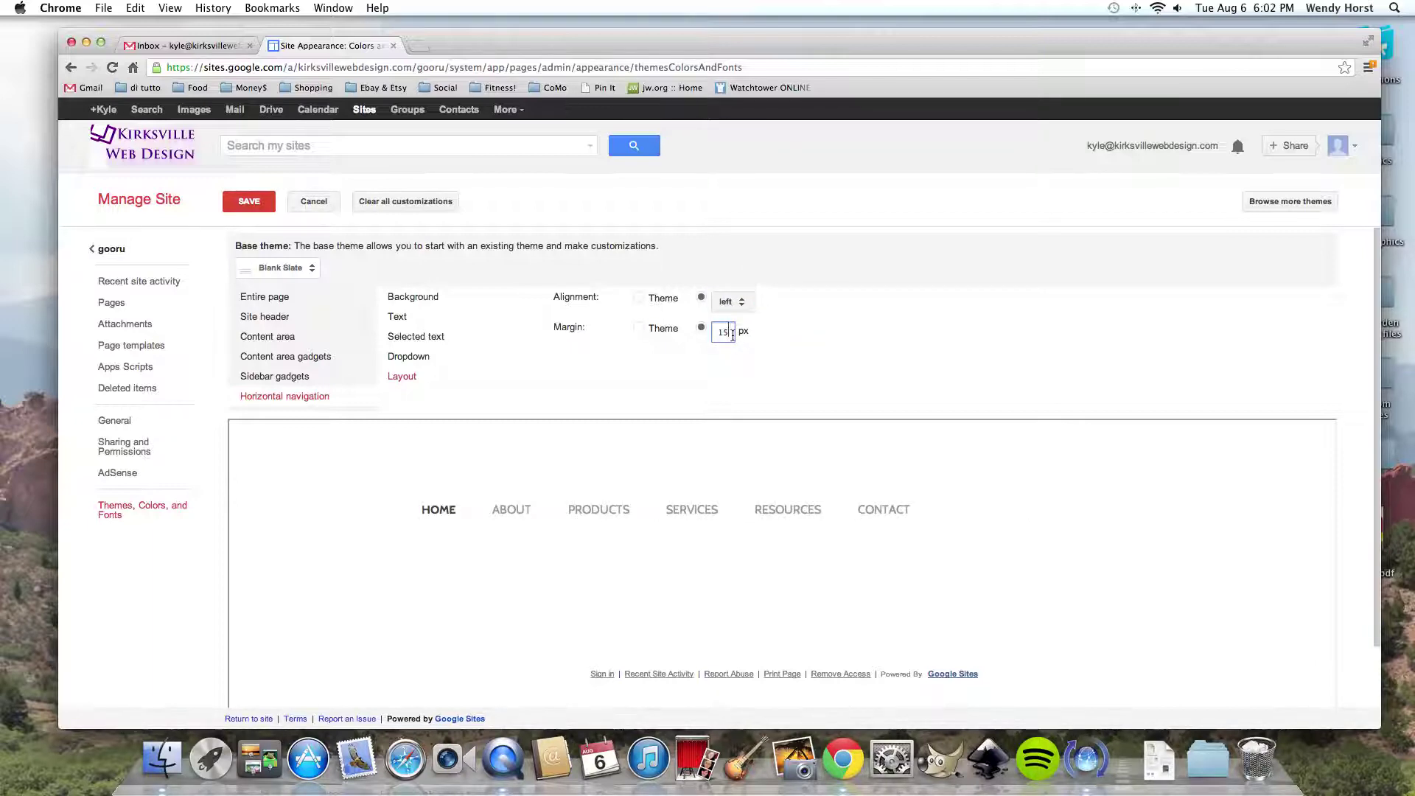
pyautogui.press('BackSpace')
pyautogui.press('BackSpace')
pyautogui.click(638, 327)
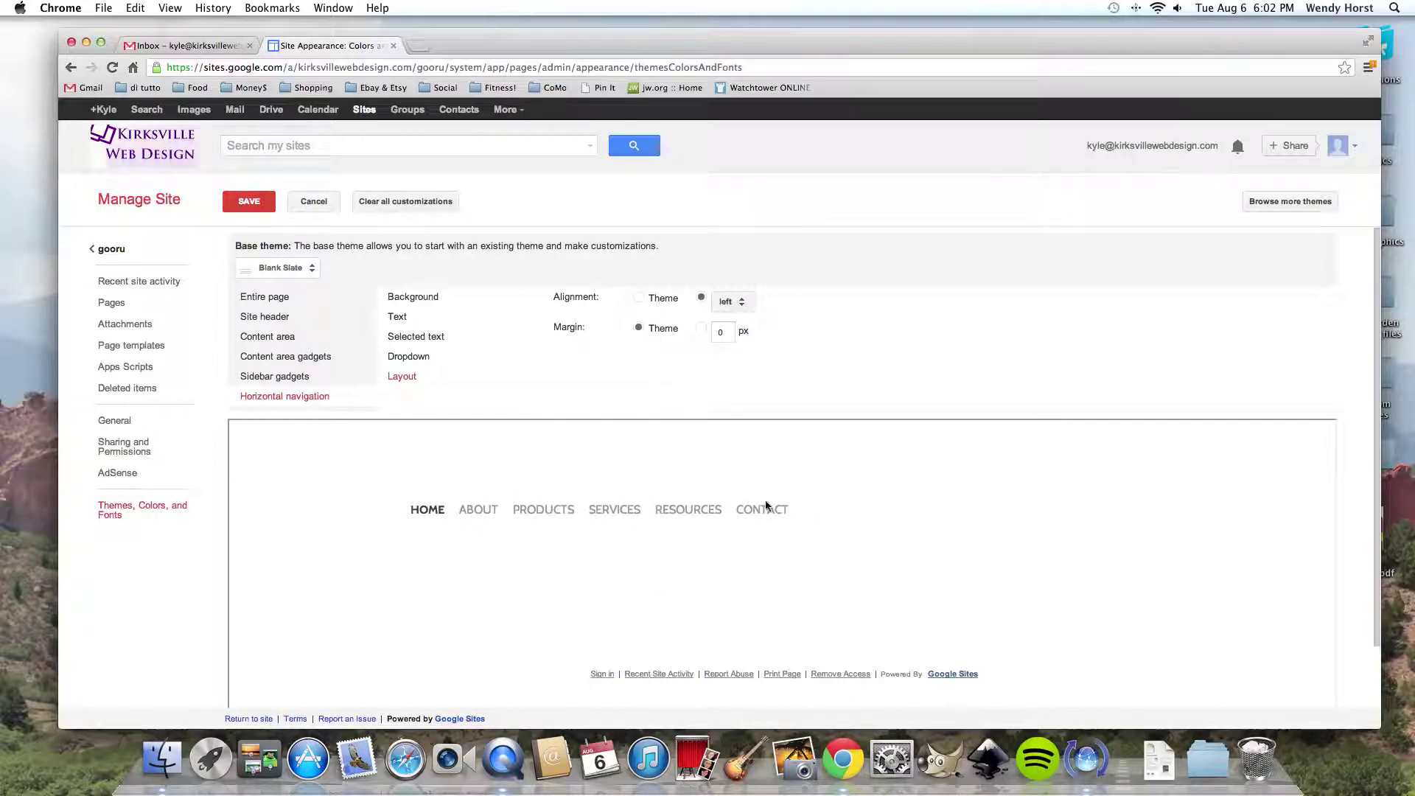
pyautogui.click(702, 330)
# Try link margins of 20 and 30 px, settle on 40 px, and save the theme.
pyautogui.write('20')
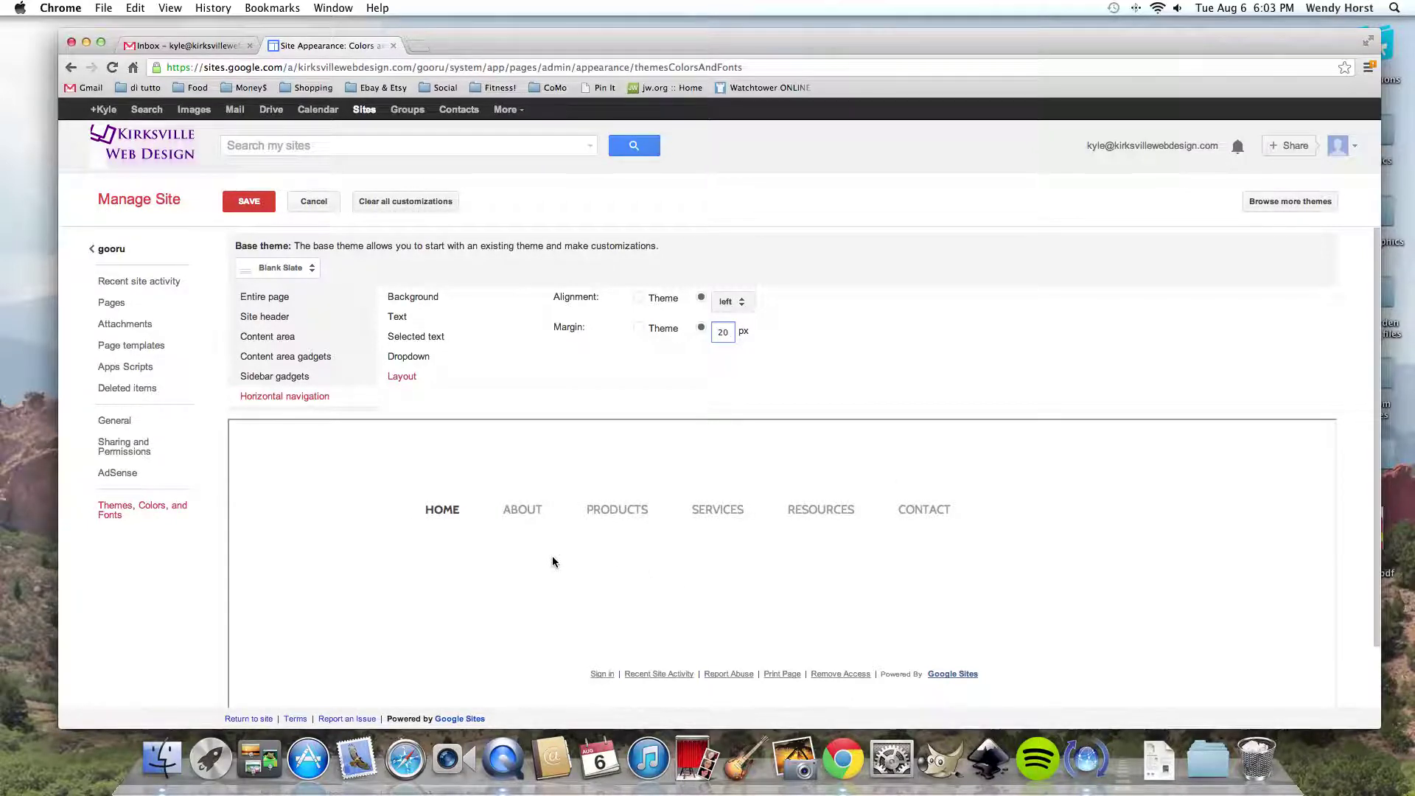
pyautogui.press('BackSpace')
pyautogui.press('BackSpace')
pyautogui.write('30')
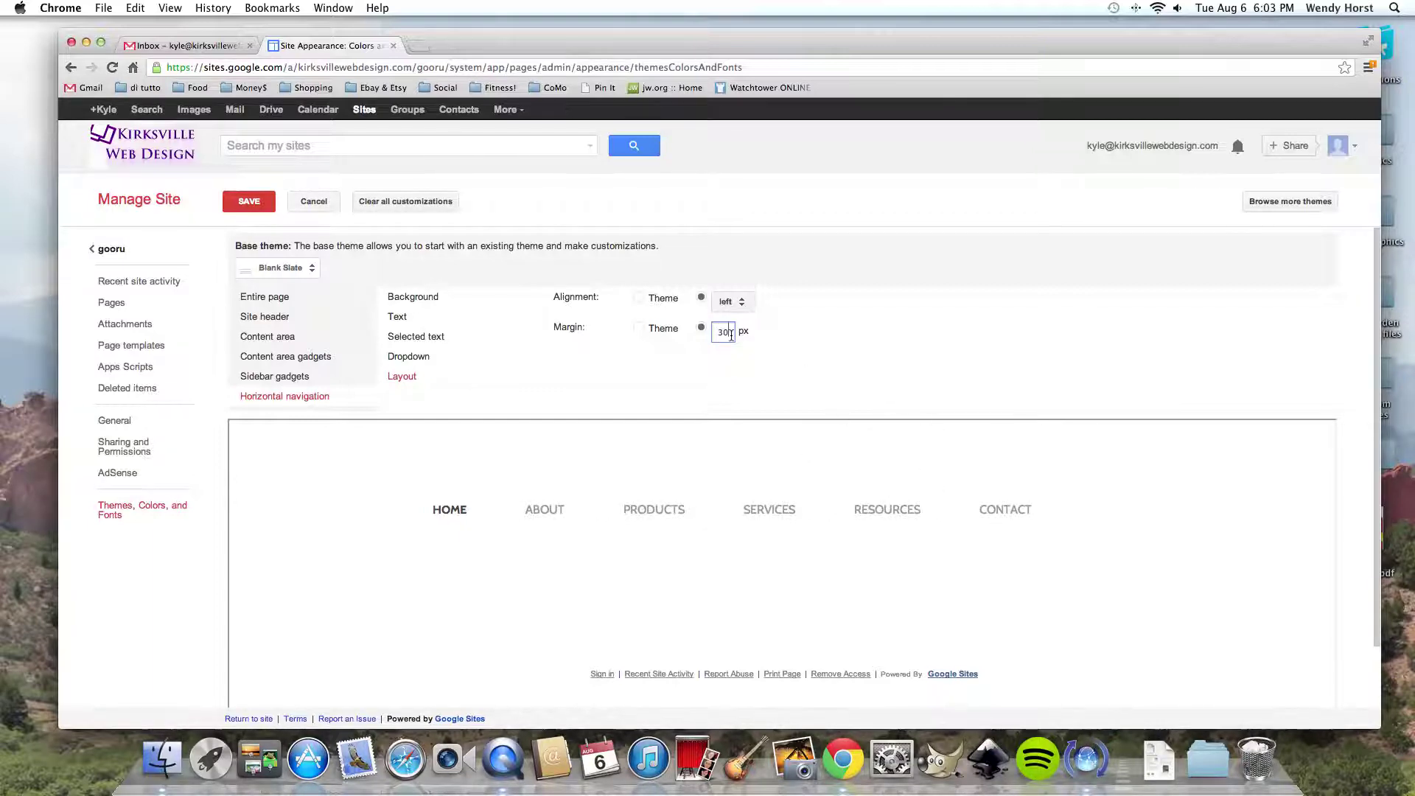
pyautogui.press('BackSpace')
pyautogui.press('BackSpace')
pyautogui.write('40')
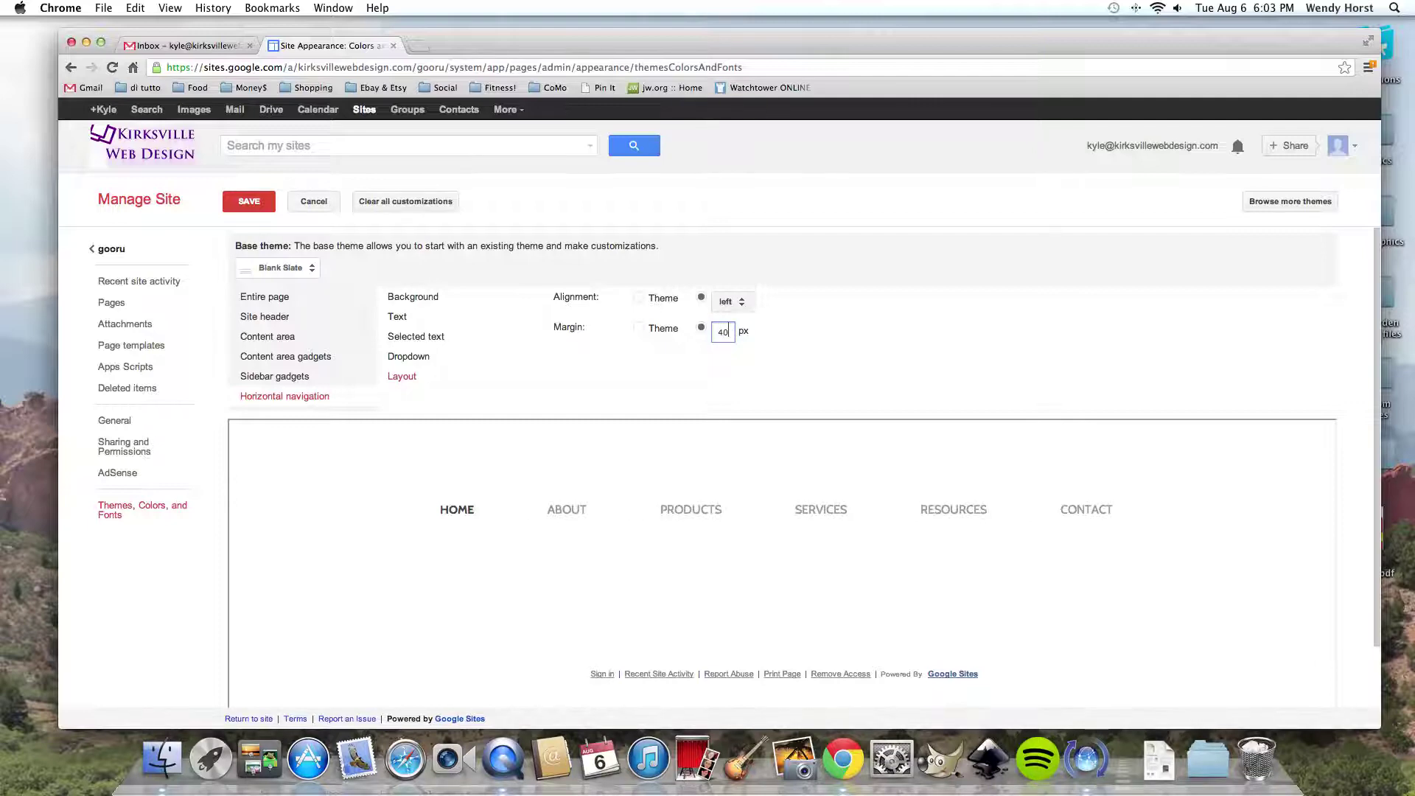
pyautogui.click(1093, 577)
pyautogui.click(251, 206)
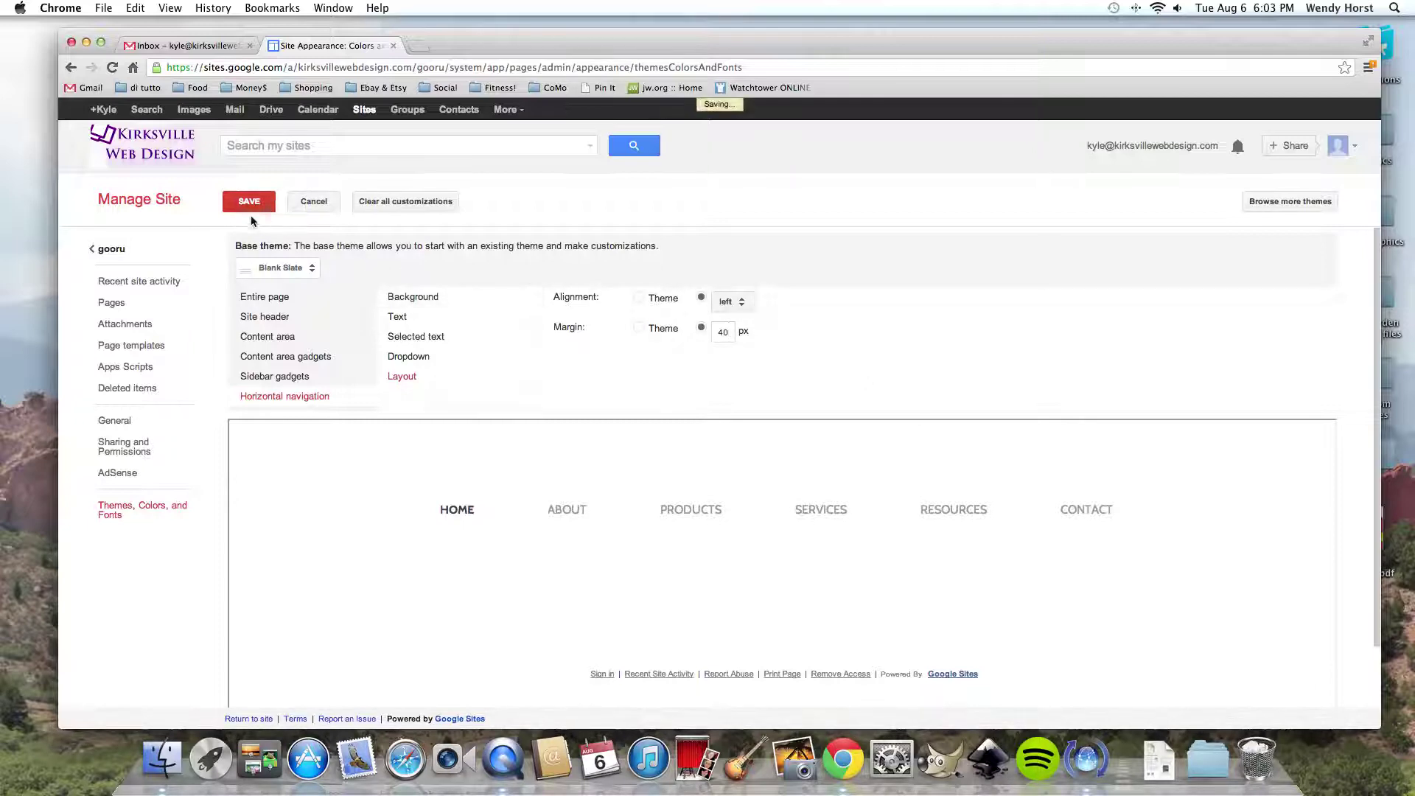
# Return to the gooru site's home page.
pyautogui.click(166, 253)
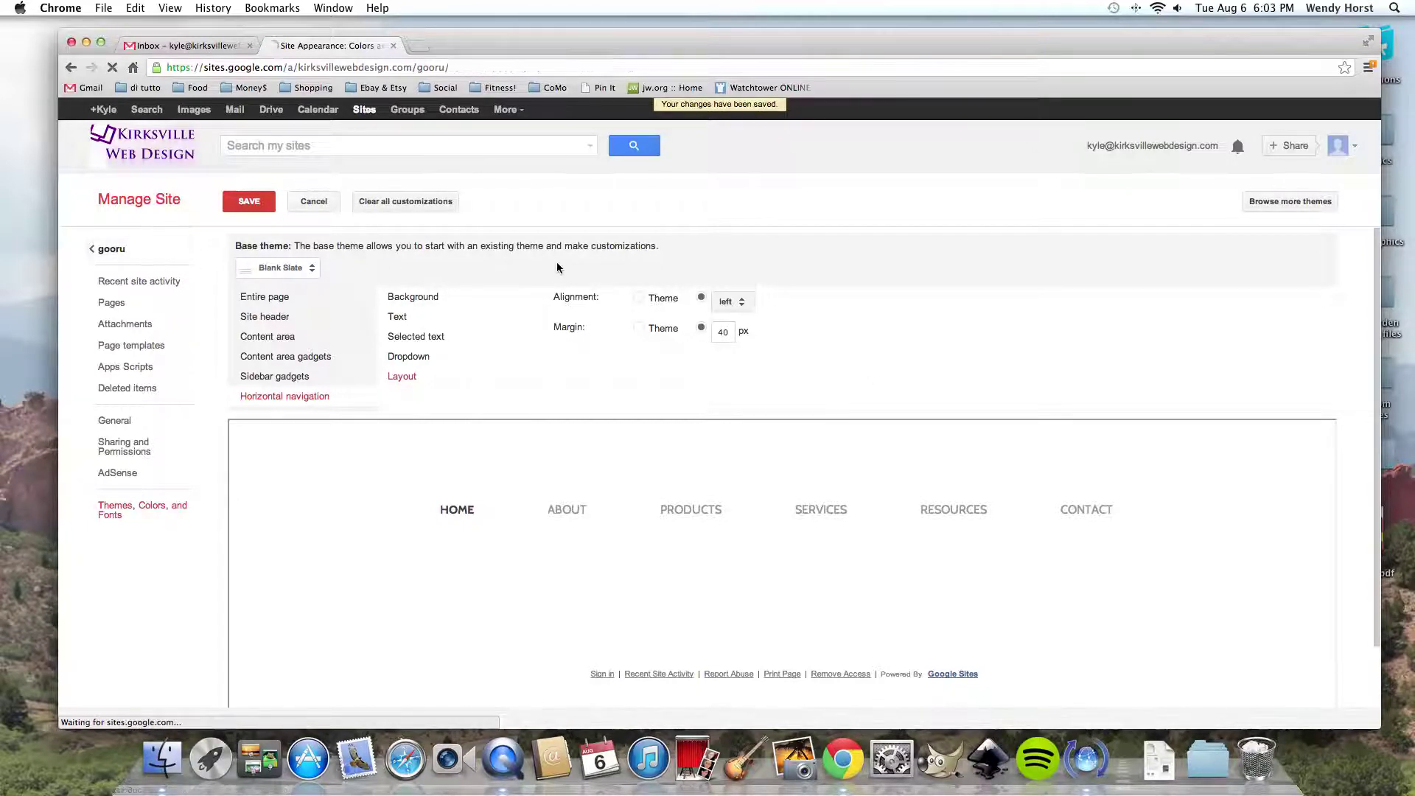